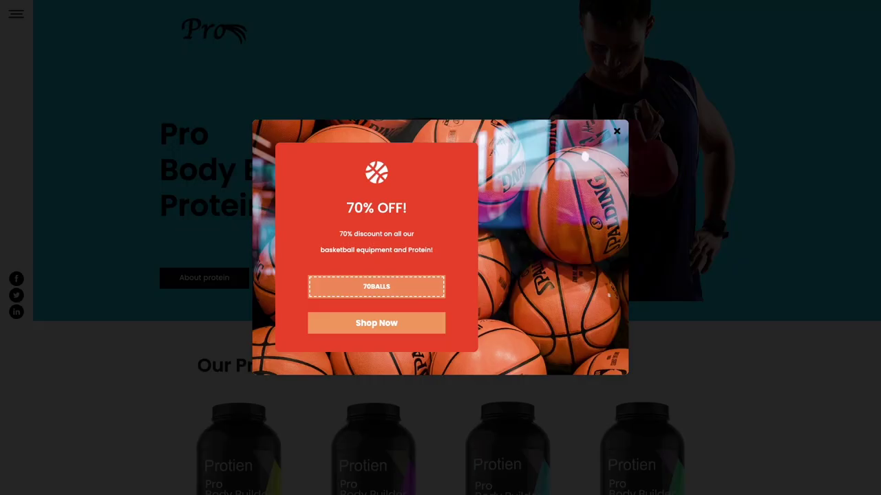
- Try the demo popups by copying the 70BALLS code and submitting an email
left_click(407, 283)
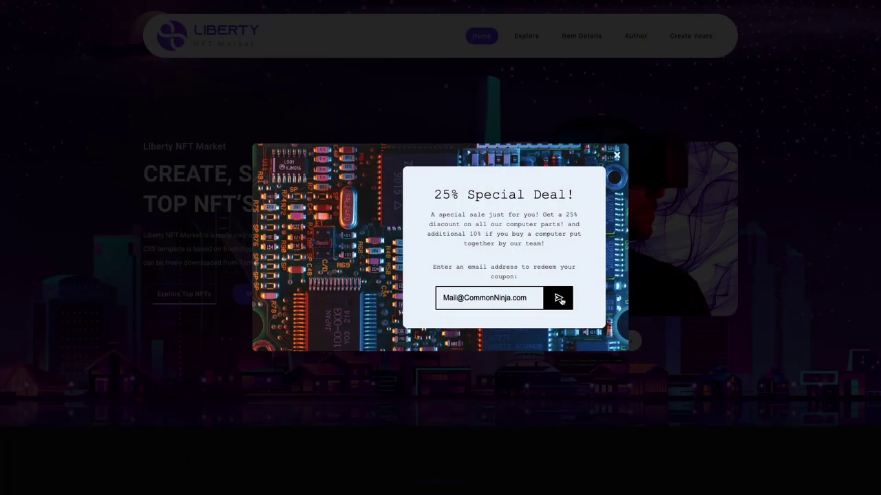
left_click(561, 300)
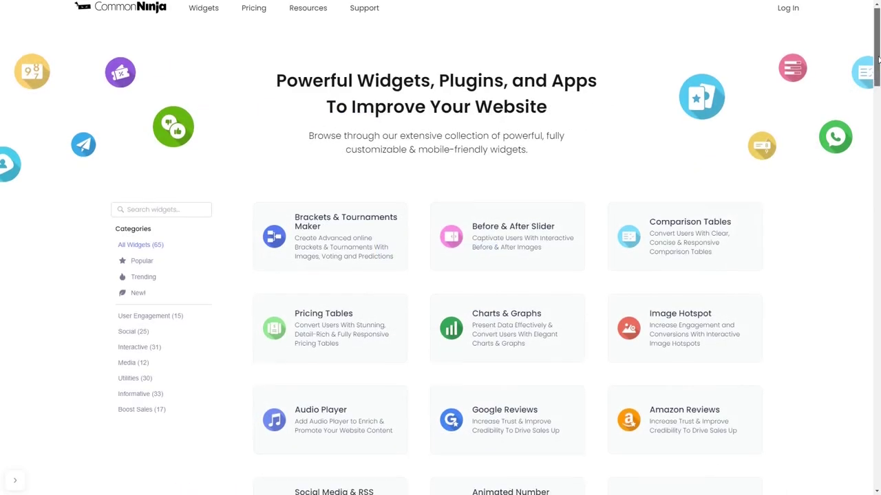
- Scroll the widget catalog down to Coupon Popup and create a new one
left_click_drag(878, 60, 878, 180)
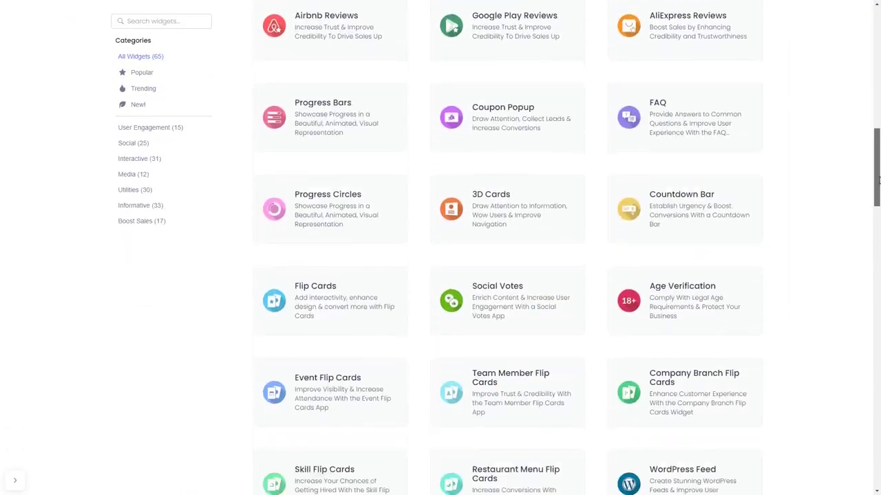
left_click_drag(878, 180, 878, 364)
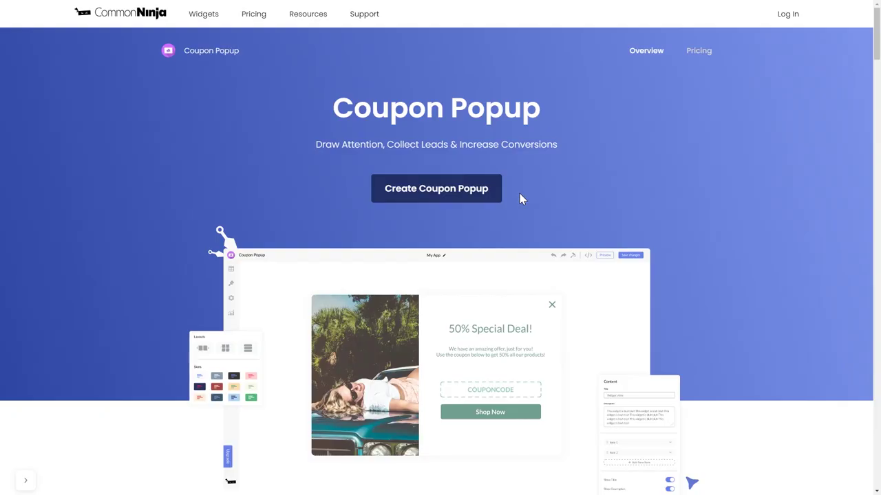
left_click(472, 199)
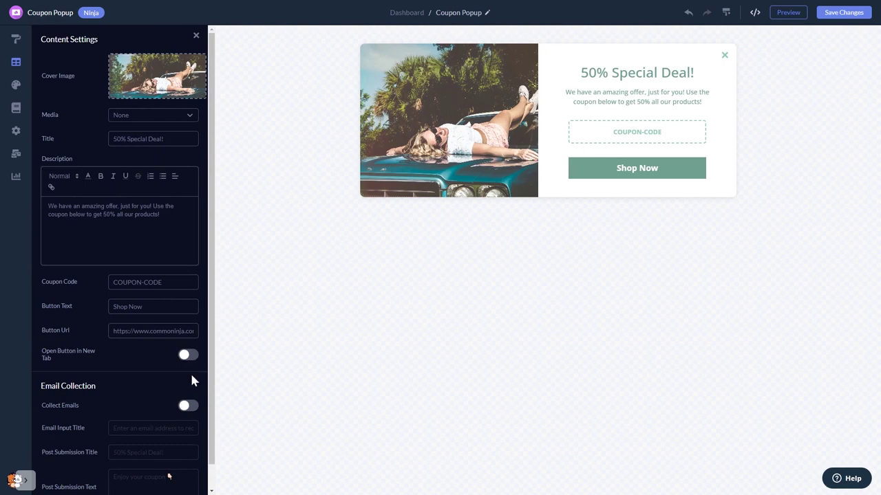
left_click(187, 407)
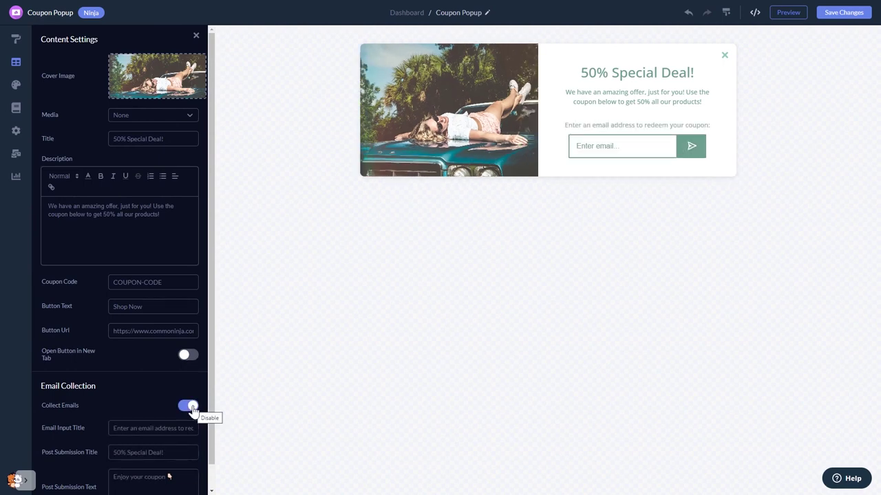
left_click(192, 410)
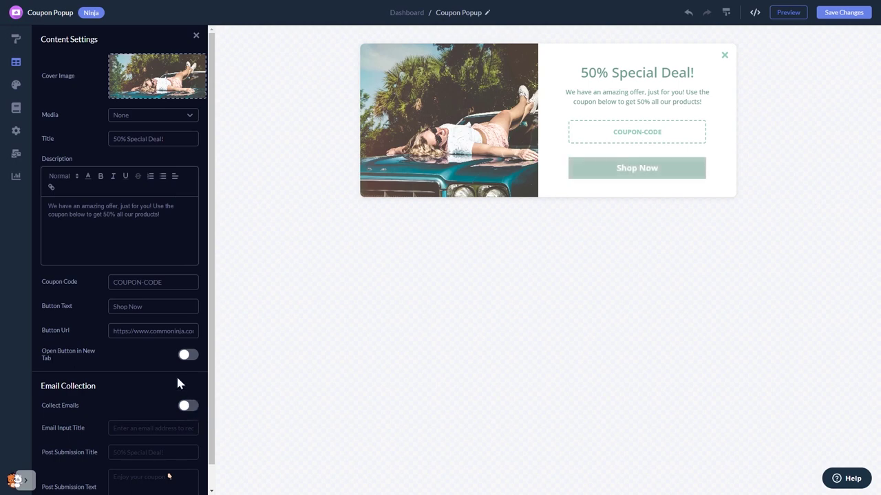
- Keep the image-left, content-right layout after trying the right, background and top layouts
left_click(17, 40)
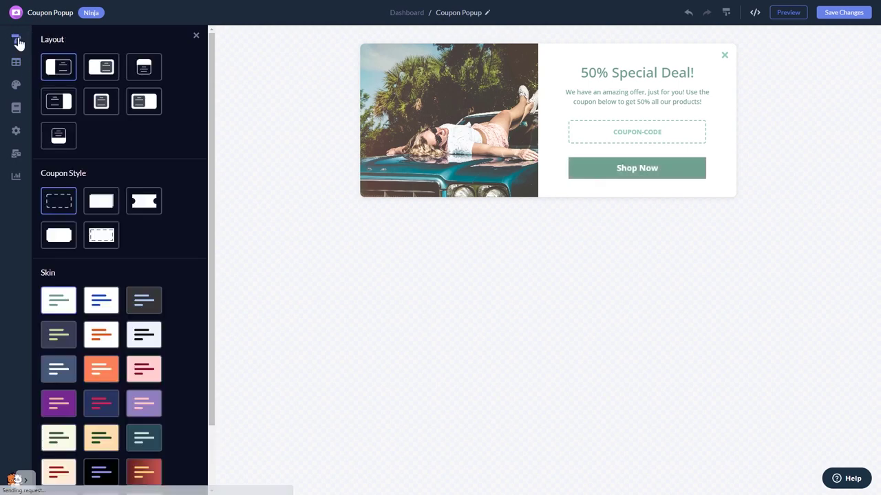
left_click(60, 110)
left_click(95, 110)
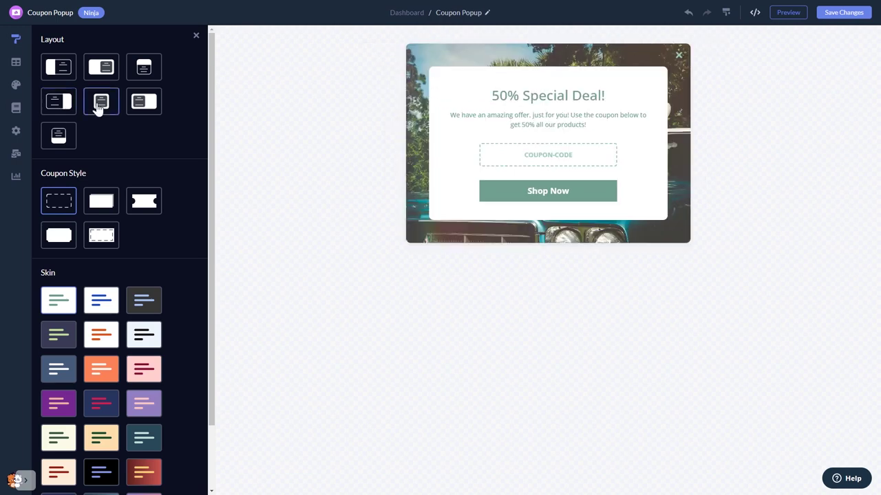
left_click(137, 80)
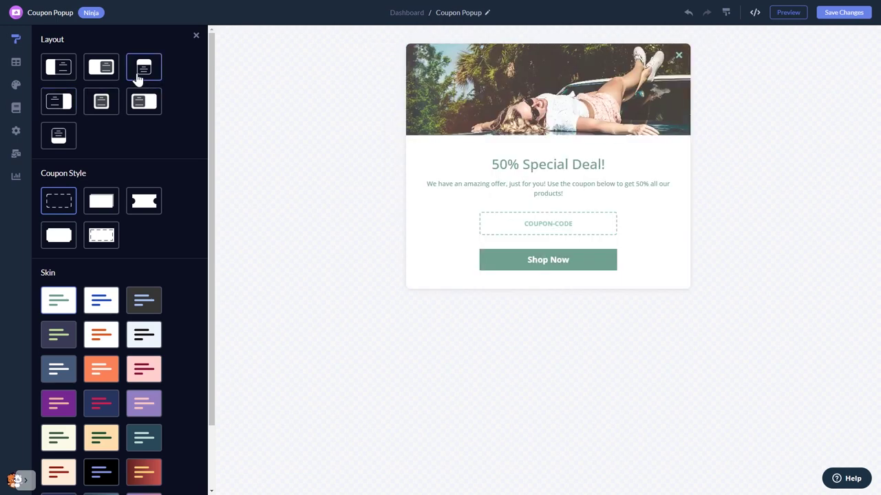
left_click(62, 67)
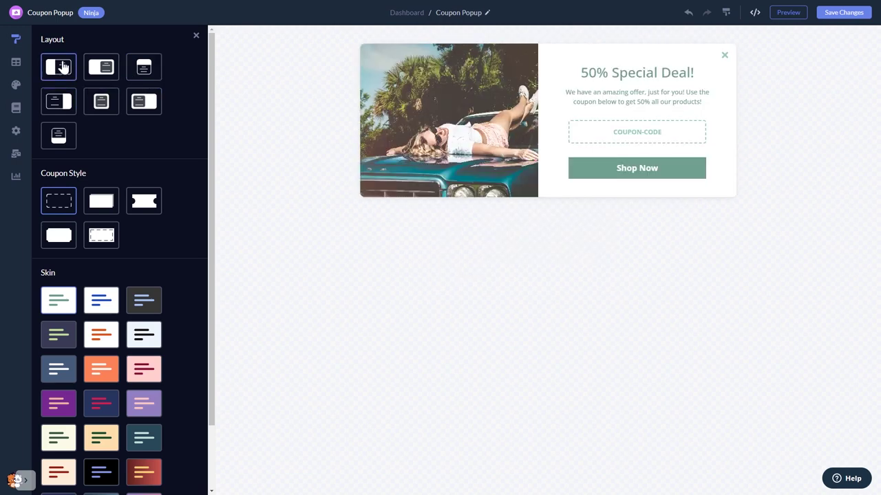
- Set the coupon box to the dashed, filled coupon style
left_click(97, 204)
left_click(141, 210)
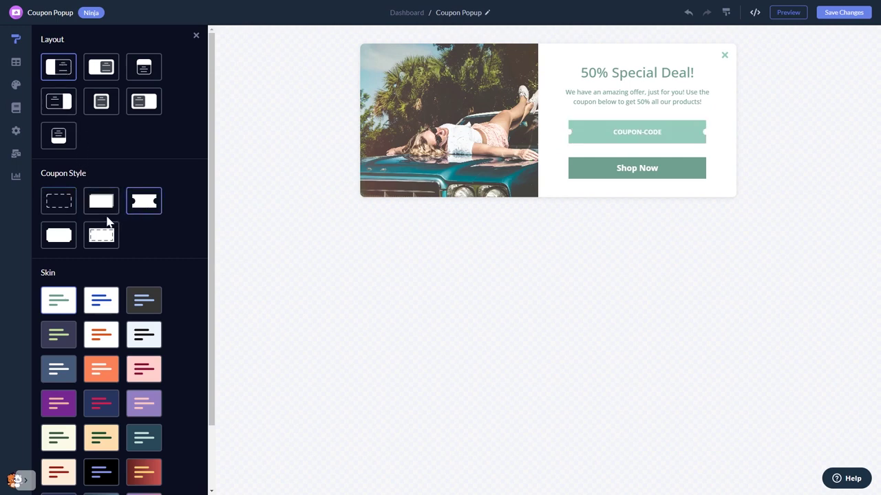
left_click(101, 237)
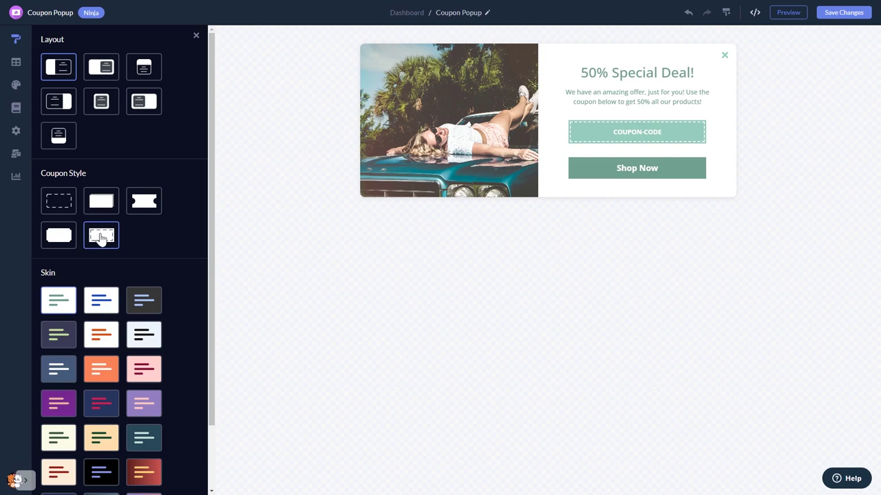
- Apply the dark teal colour skin after trying the orange and cream-green skins
left_click(100, 370)
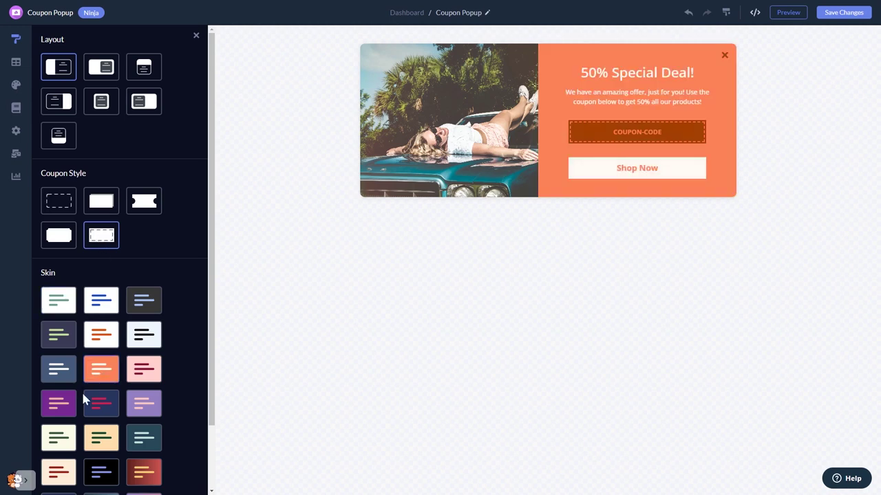
left_click(94, 441)
left_click(141, 444)
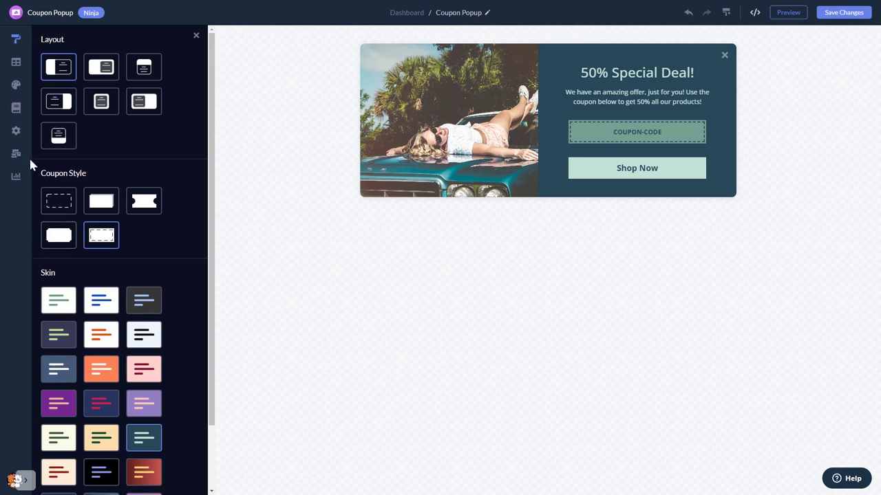
left_click(16, 86)
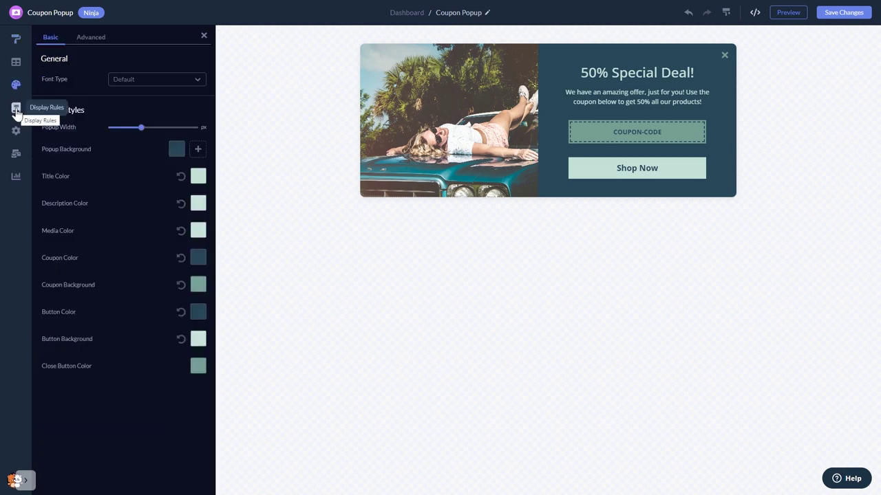
- Check the popup's display rules and element visibility, then save the widget's changes
left_click(16, 110)
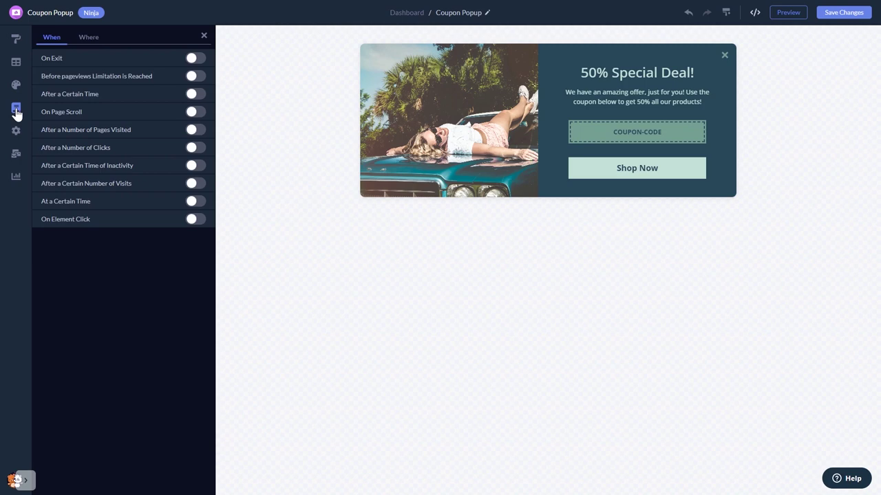
left_click(16, 133)
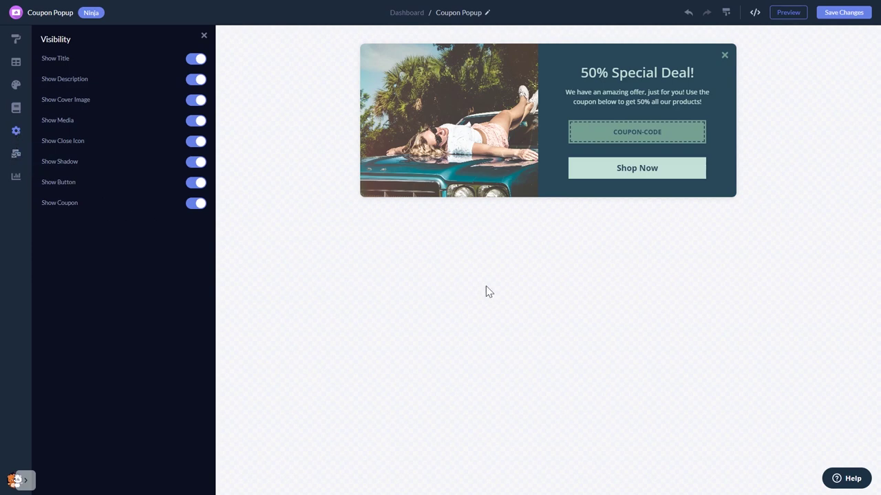
left_click(840, 13)
- Copy My Widget's installation code through Add to site on the dashboard
left_click(395, 16)
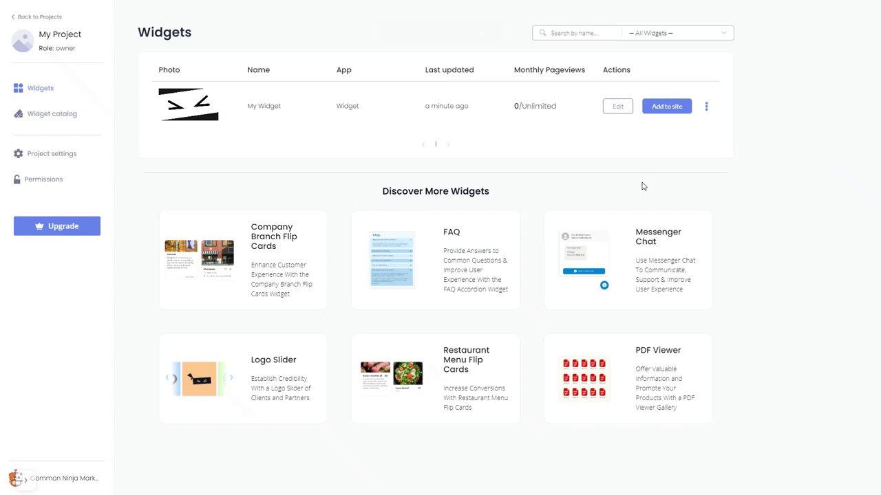
left_click(670, 109)
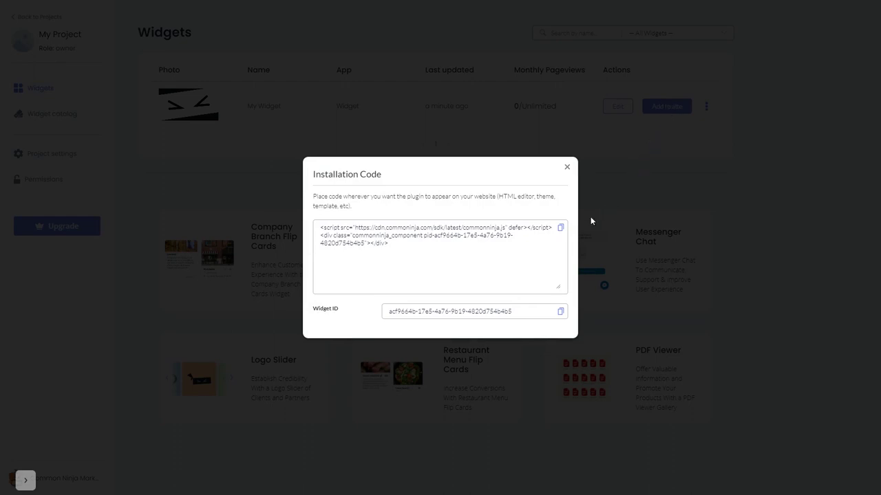
left_click(560, 229)
left_click(561, 229)
left_click(567, 167)
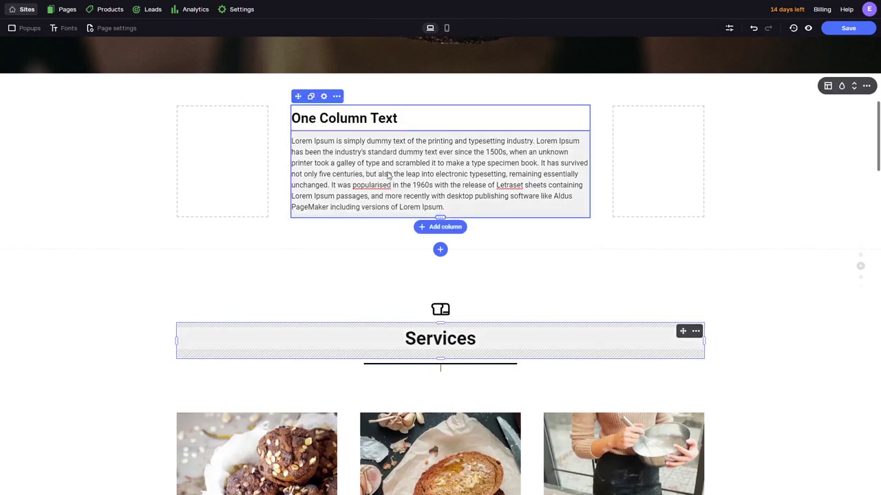
mouse_move(440, 161)
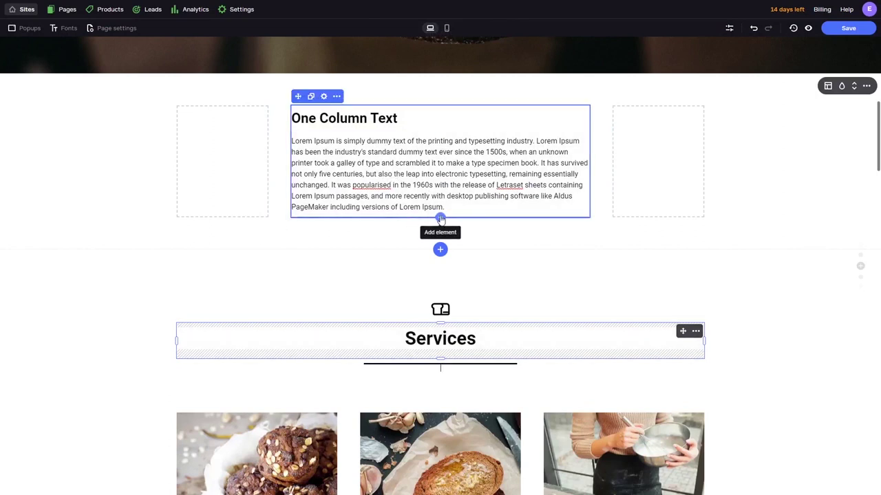
- Insert the HTML tile from the Add Element panel below the paragraph
left_click(441, 218)
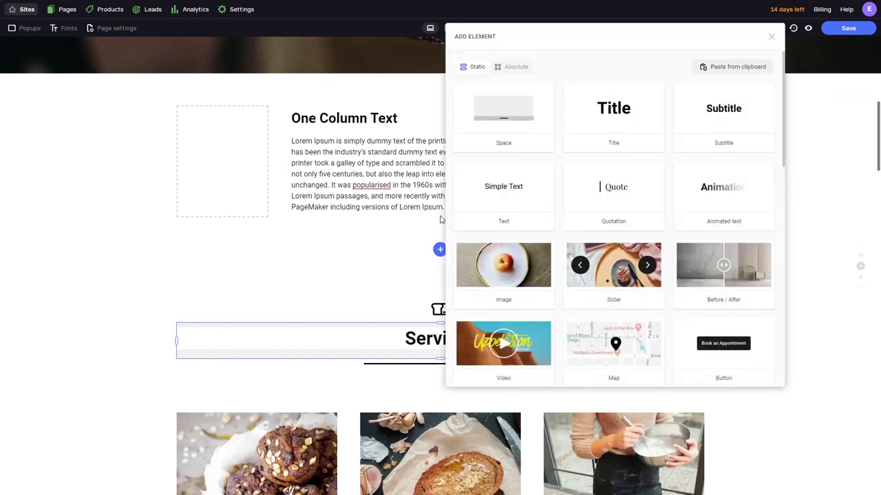
scroll(620, 262, "down", 3)
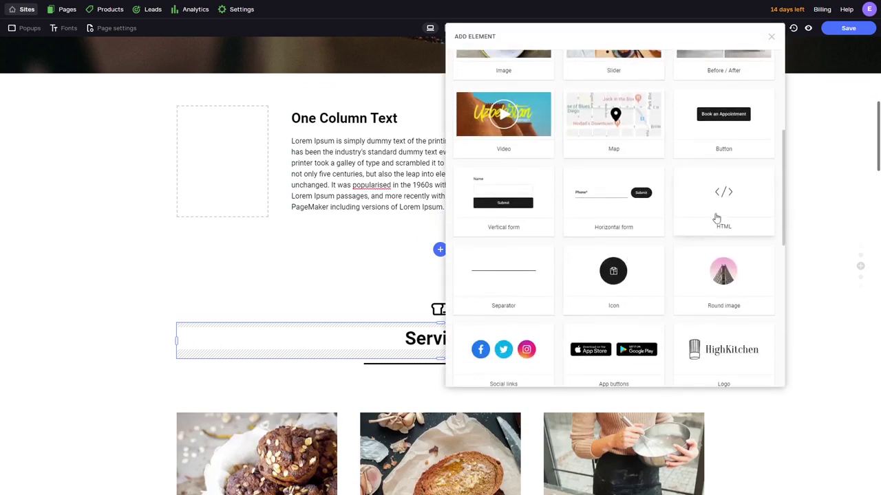
left_click(726, 208)
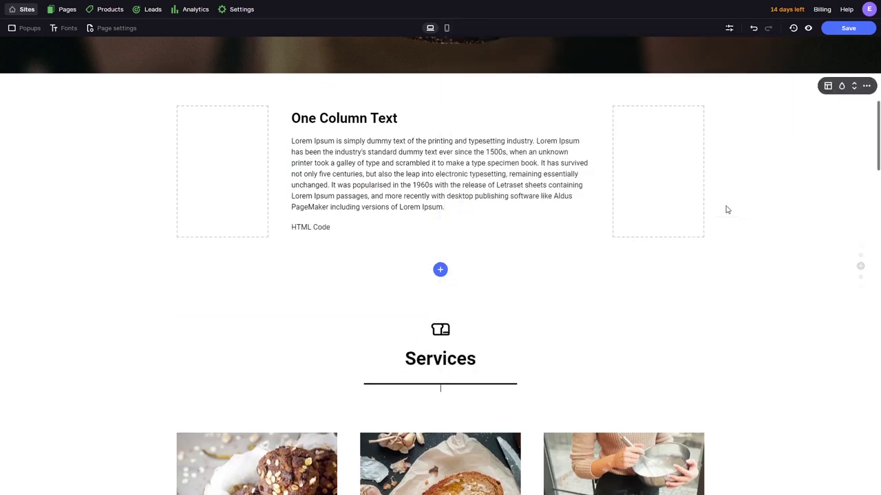
mouse_move(310, 227)
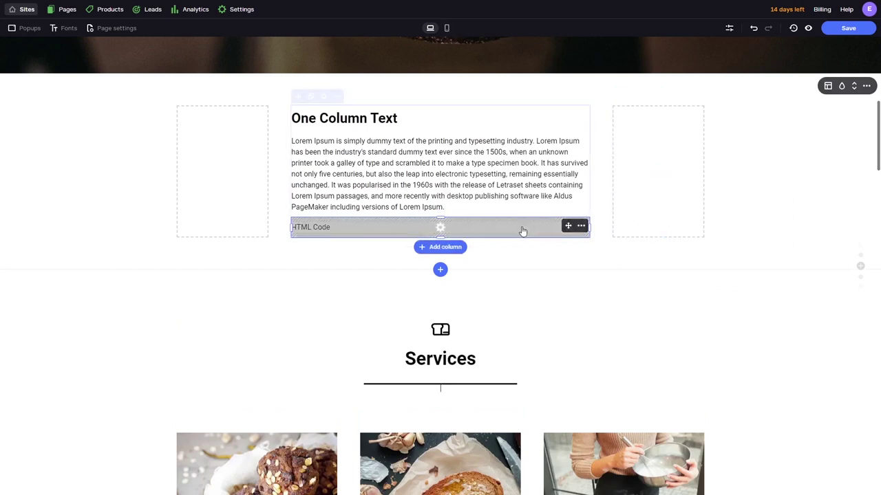
- Paste the Common Ninja embed code over the HTML element's placeholder and save the page
left_click(523, 231)
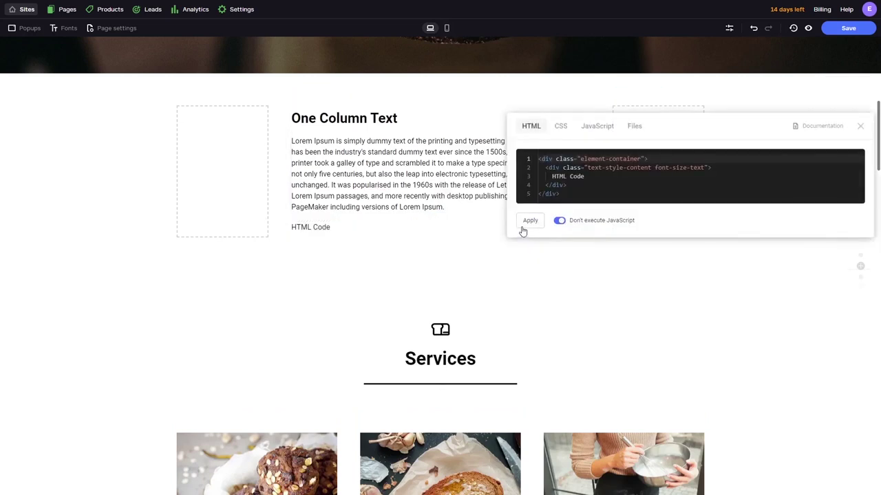
left_click(598, 189)
key("ctrl+a")
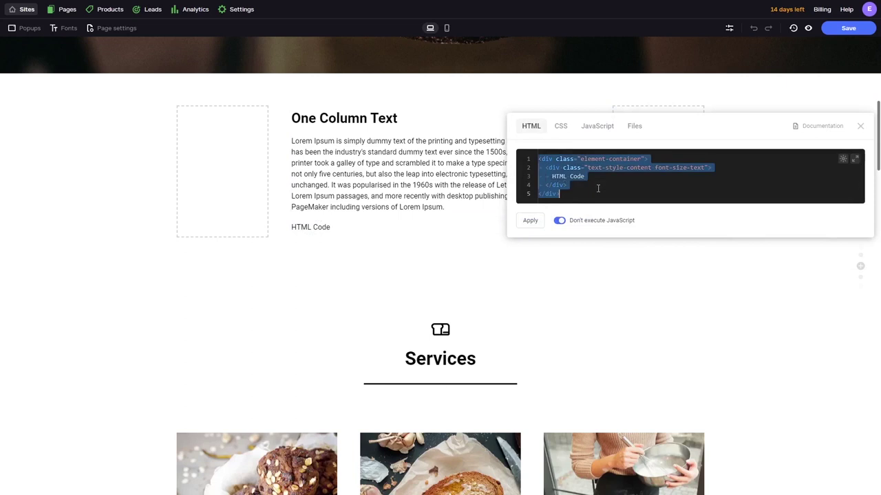
key("BackSpace")
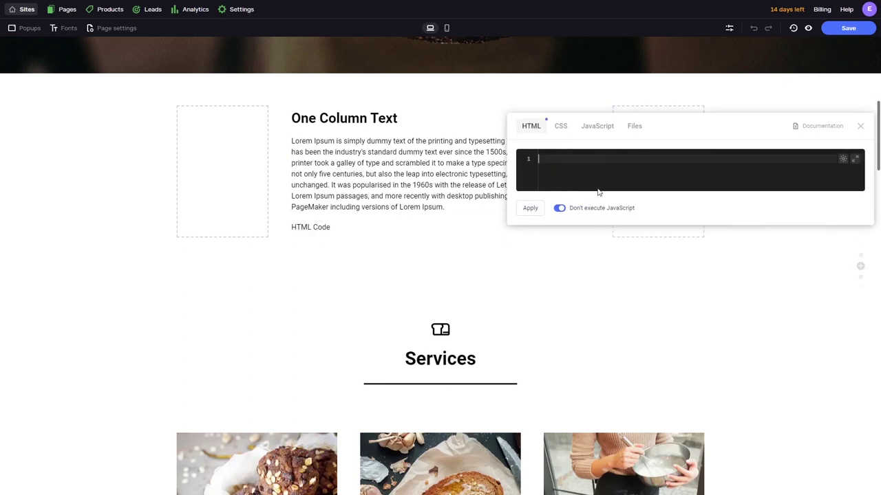
key("ctrl+v")
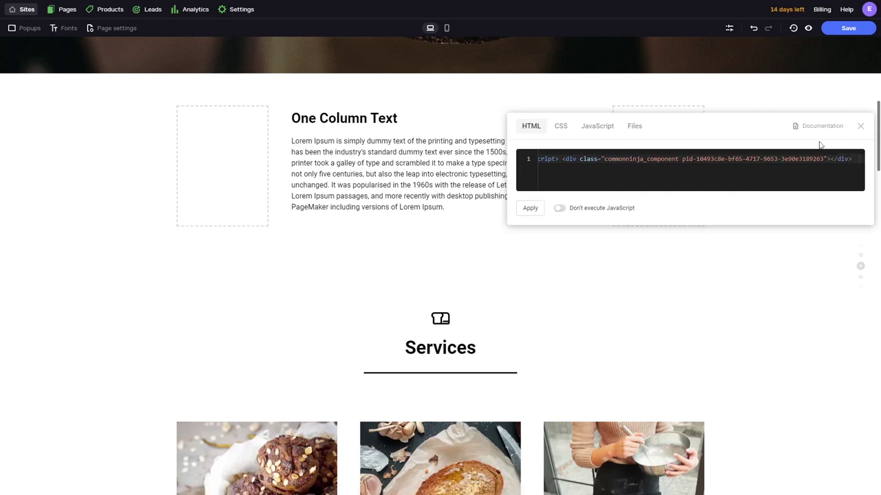
left_click(860, 127)
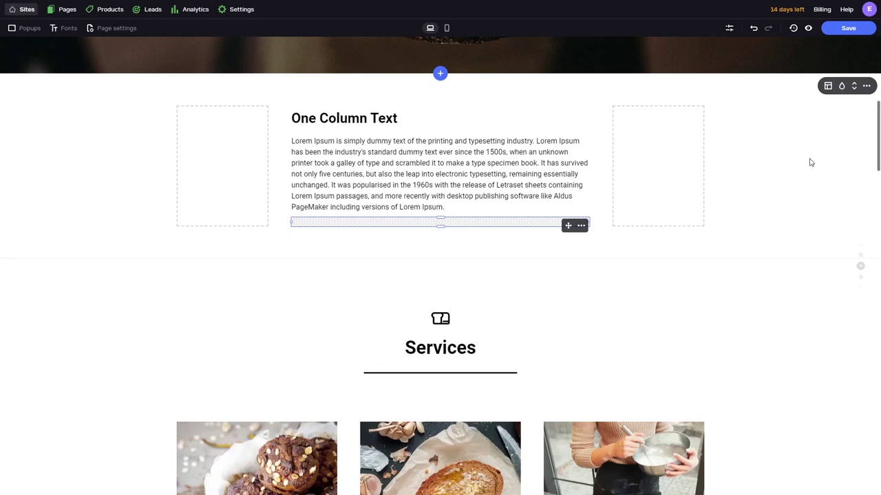
left_click(839, 30)
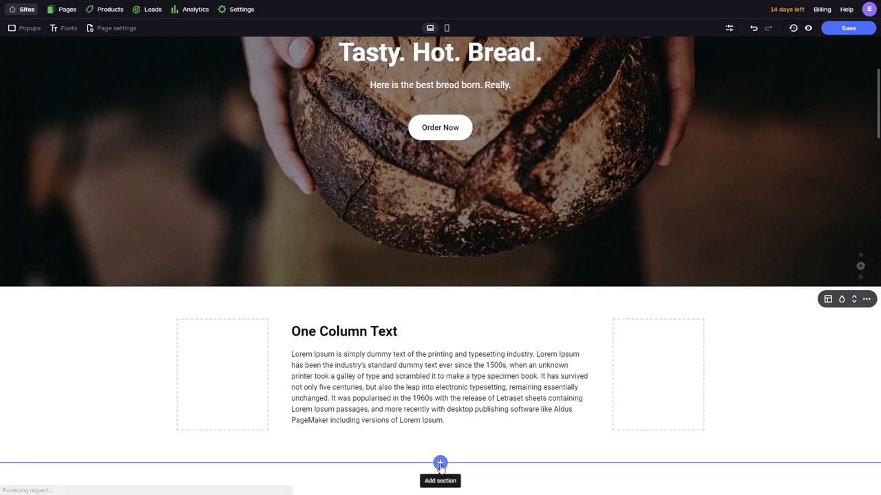
- Add the HTML code template from the Other section catalog below the text block
left_click(440, 465)
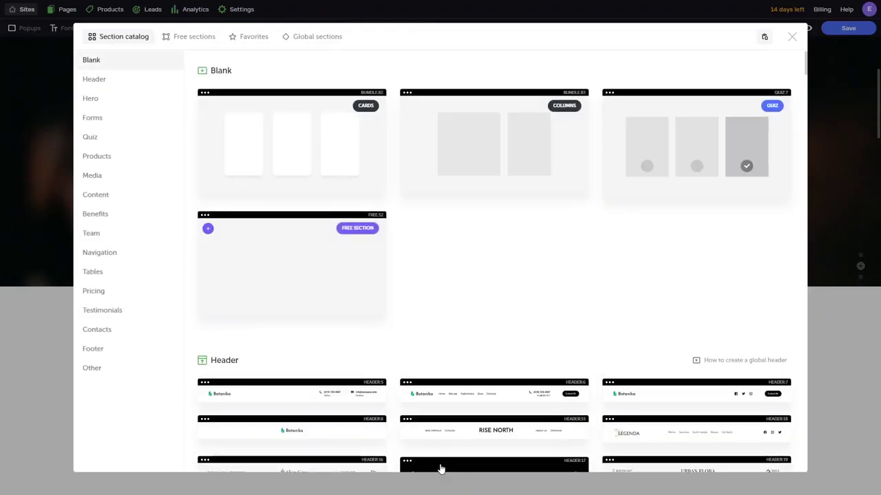
left_click(92, 368)
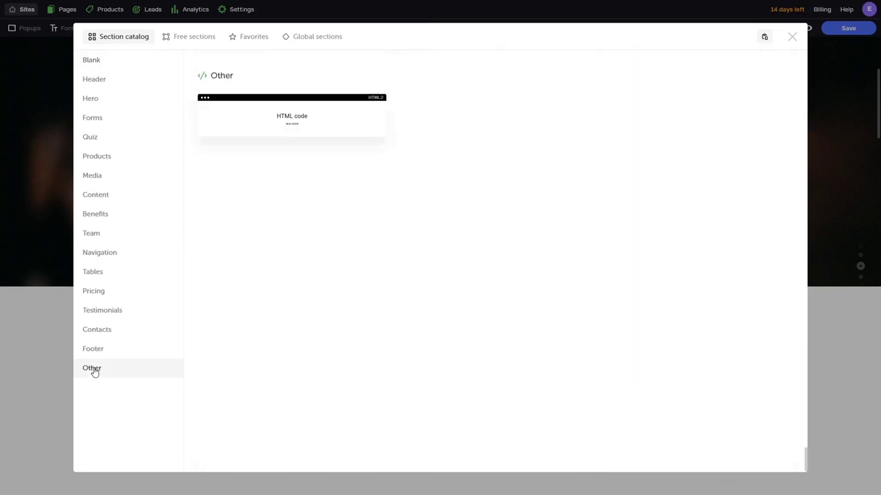
left_click(296, 129)
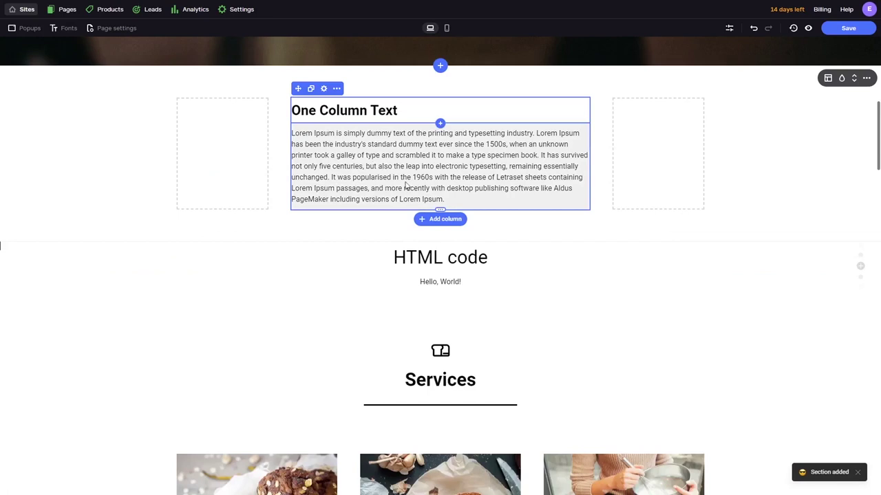
- Swap the section's Hello, World! sample for the Common Ninja embed code and apply it
left_click(430, 260)
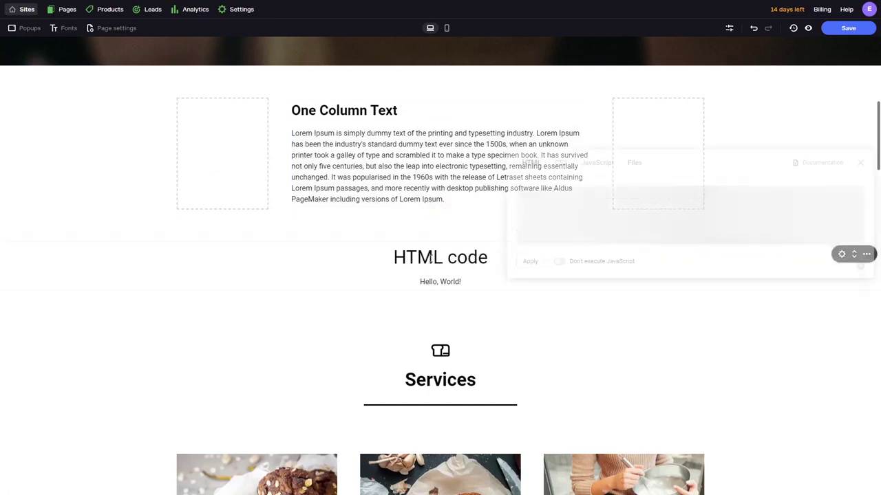
left_click(556, 209)
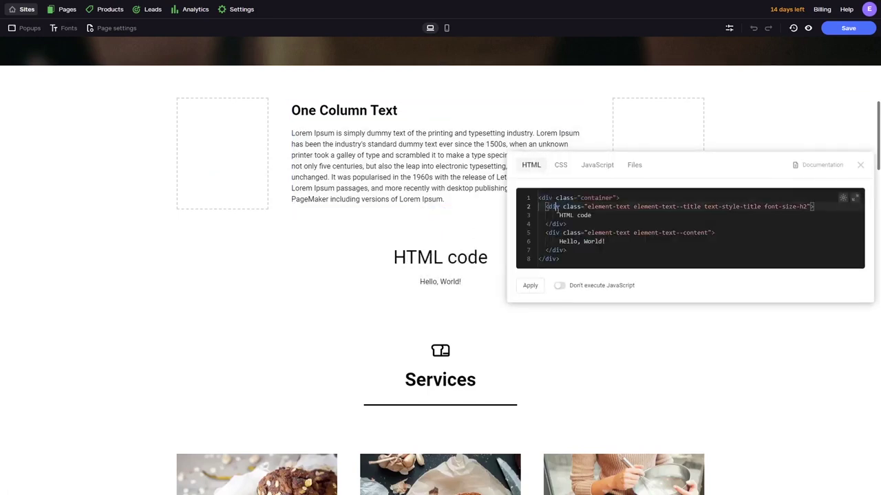
key("ctrl+a")
key("BackSpace")
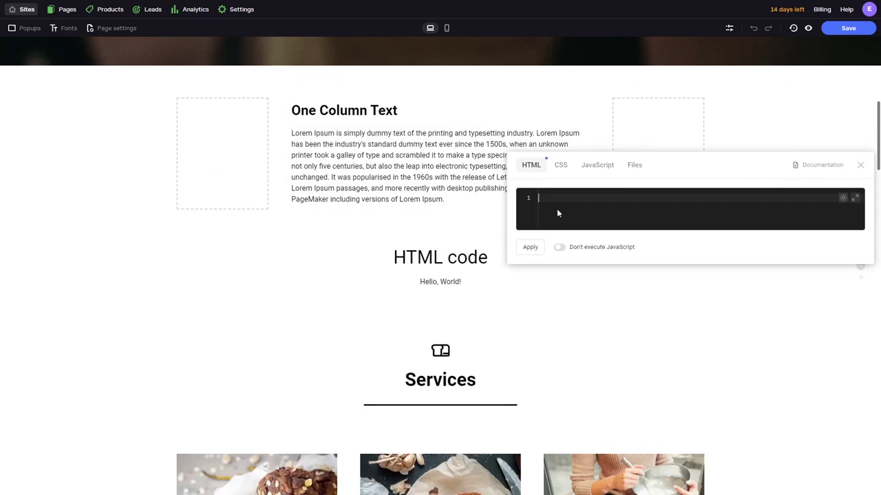
key("ctrl+v")
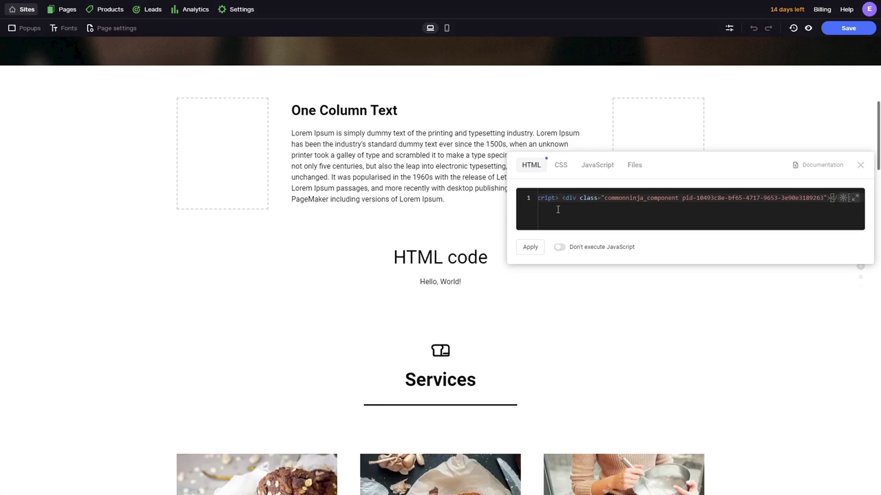
left_click(530, 247)
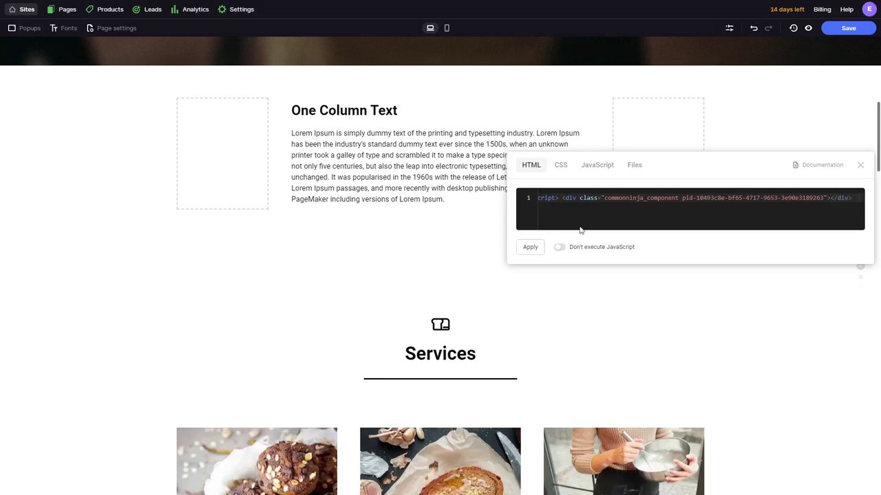
left_click(859, 166)
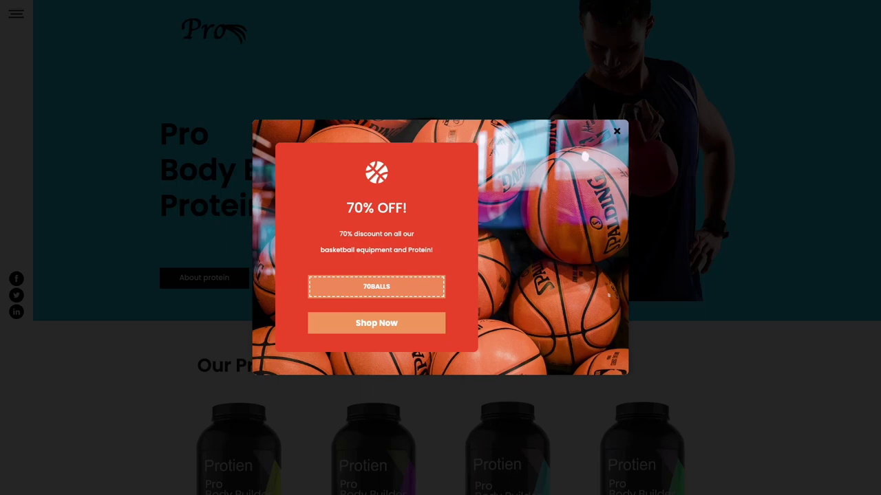
- Use the 70BALLS coupon button in the basketball popup preview to copy the code
left_click(406, 282)
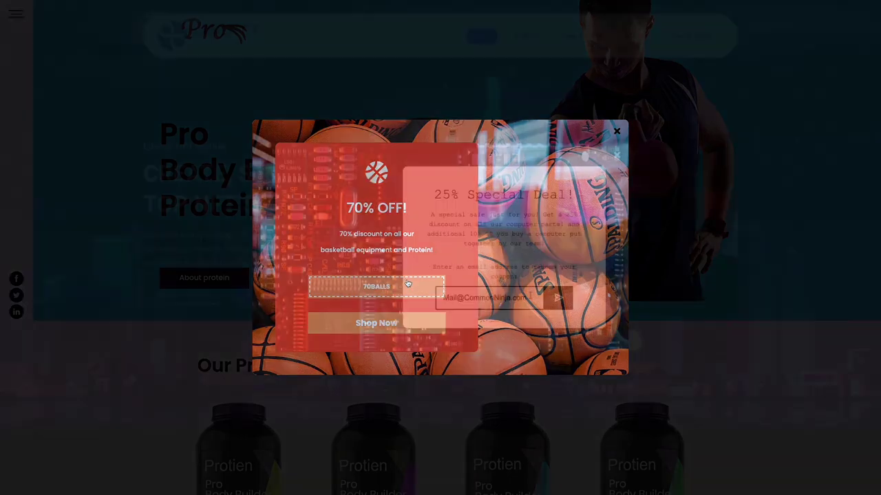